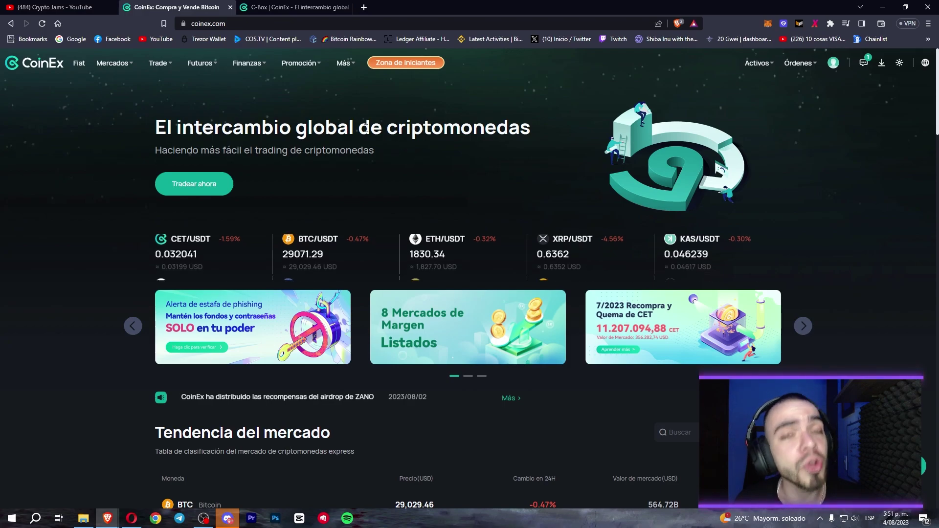
Go to C-Box from the account avatar menu and focus the Reclamar C-Box code field
mouse_move(272, 70)
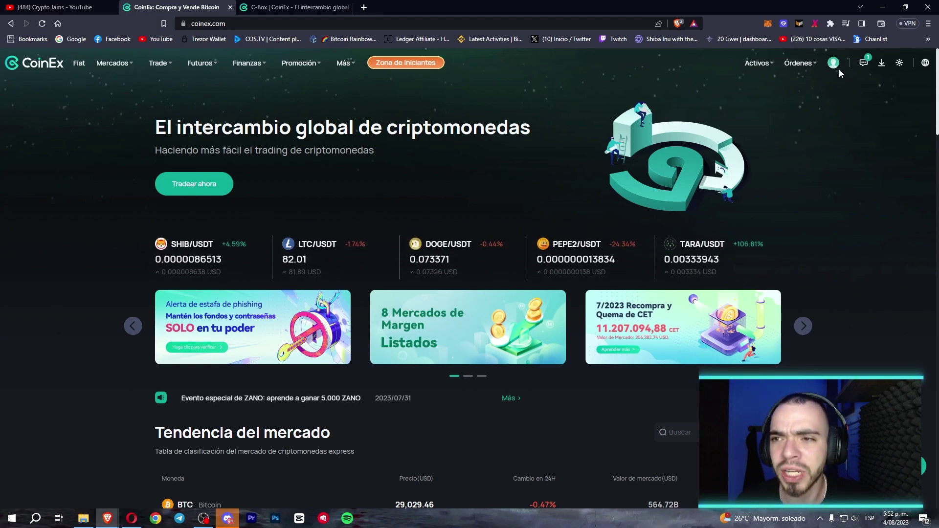
mouse_move(835, 69)
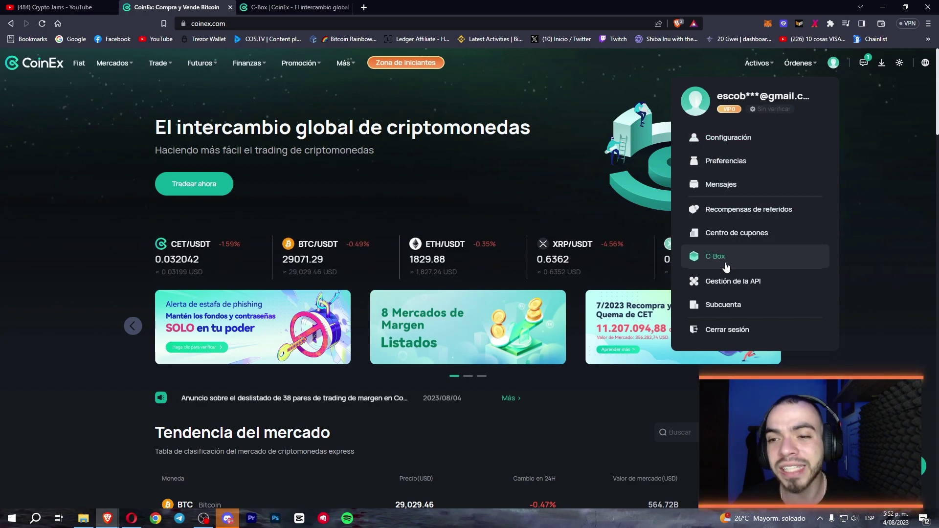
left_click(748, 266)
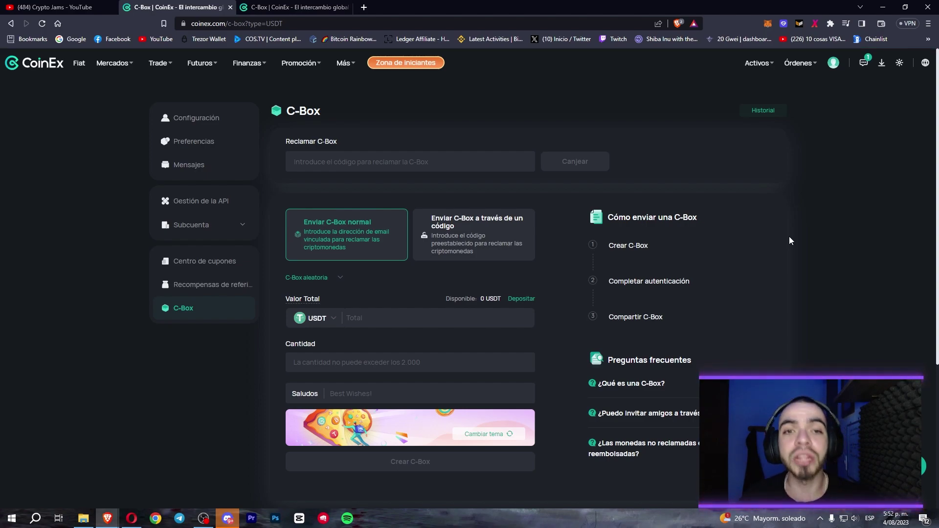
left_click(308, 166)
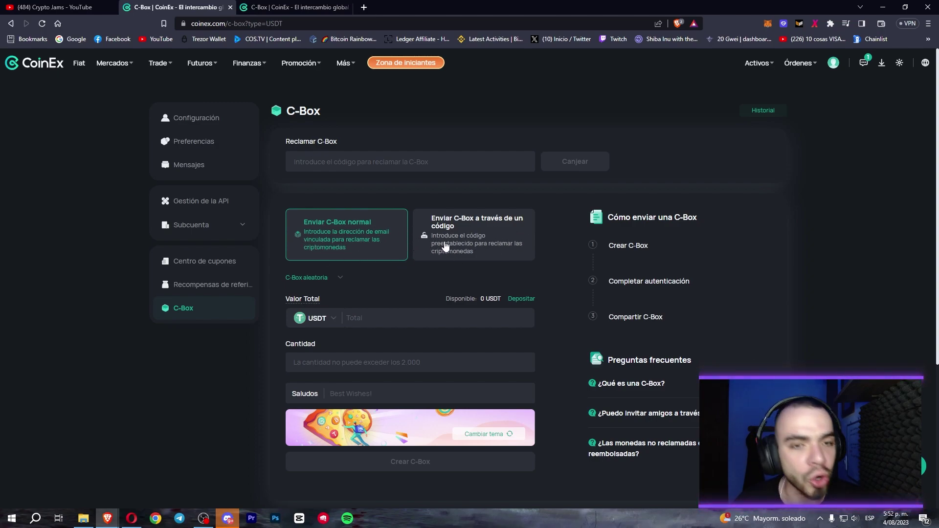
Choose 'Enviar C-Box a través de un código' and select BNB as the coin
left_click(466, 250)
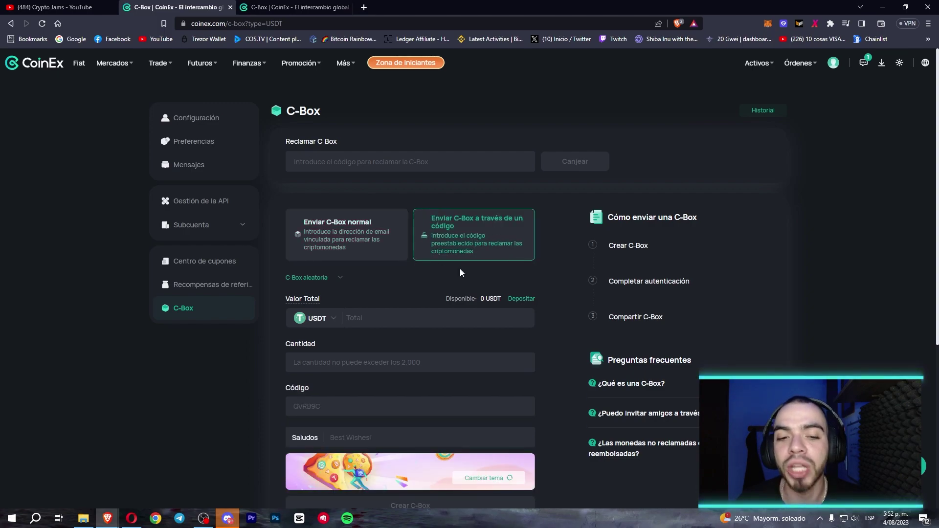
left_click(343, 279)
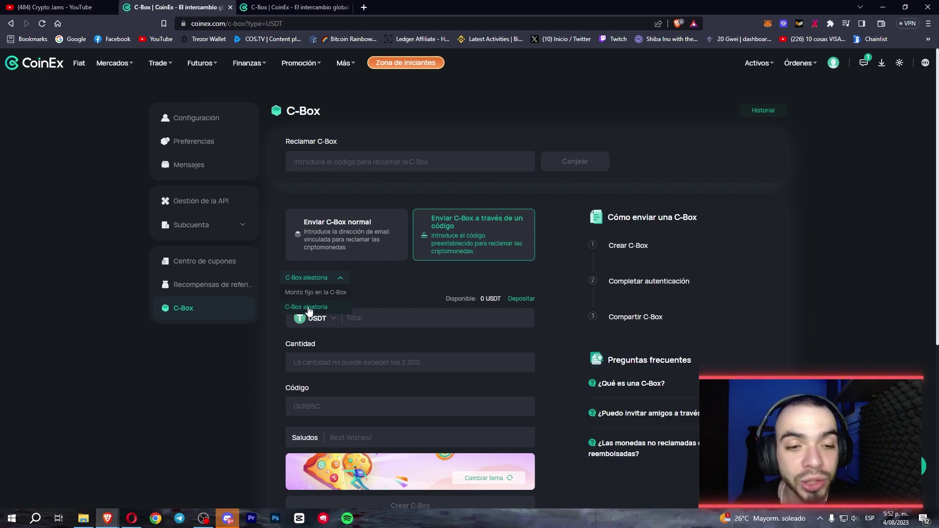
left_click(343, 278)
left_click(335, 318)
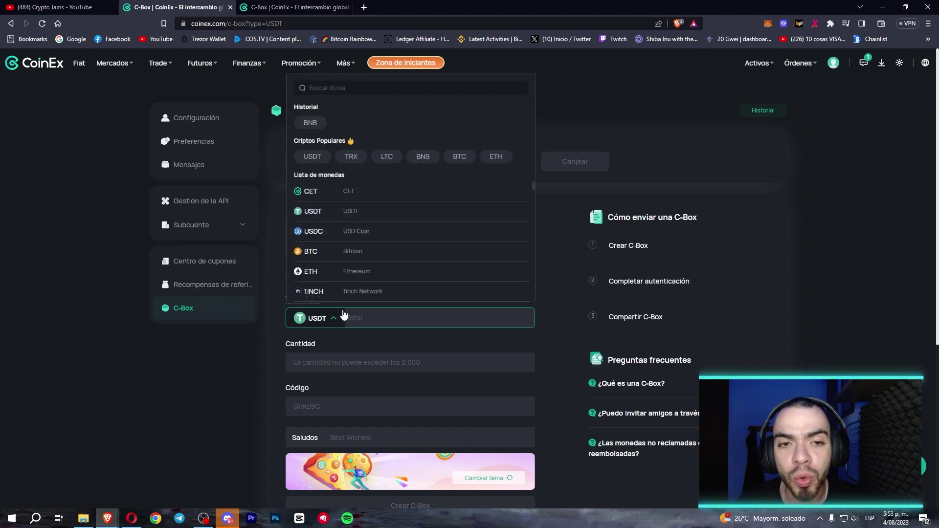
left_click(312, 126)
left_click(409, 317)
type("0.001")
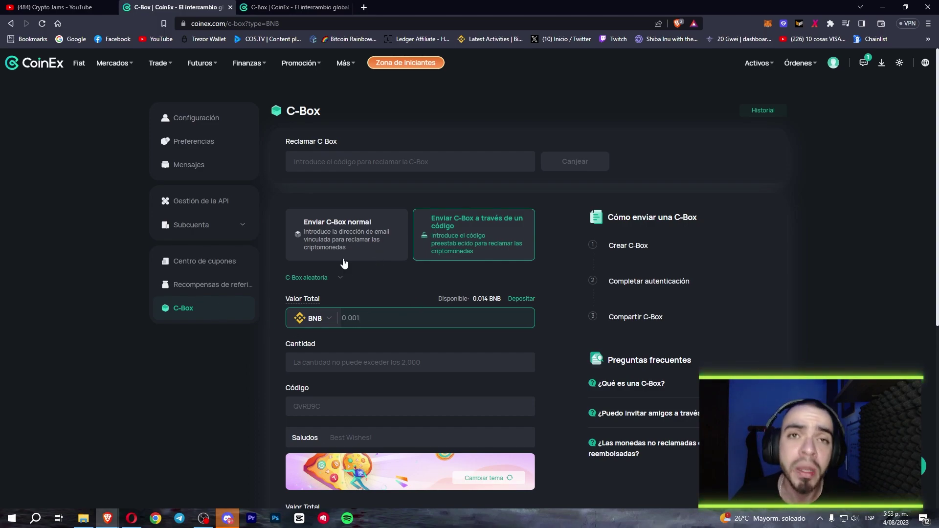
left_click(365, 363)
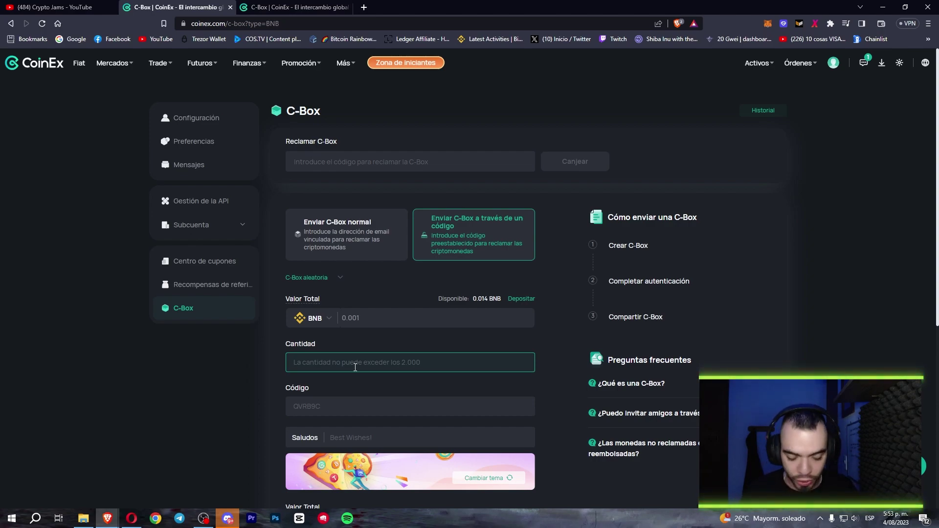
type("10")
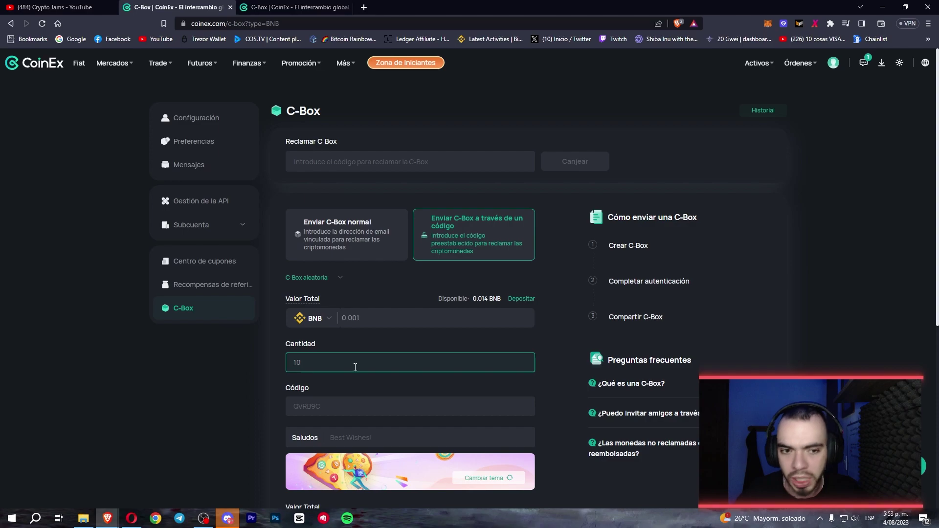
left_click(367, 412)
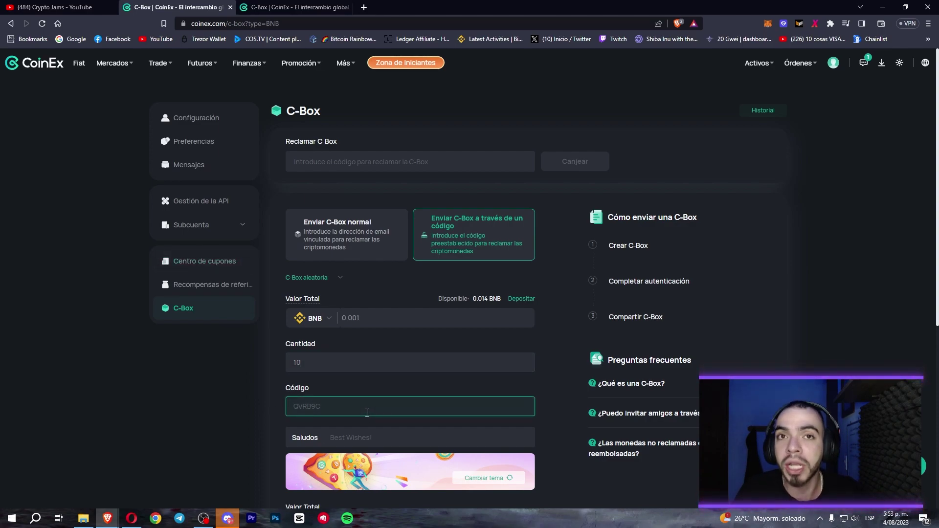
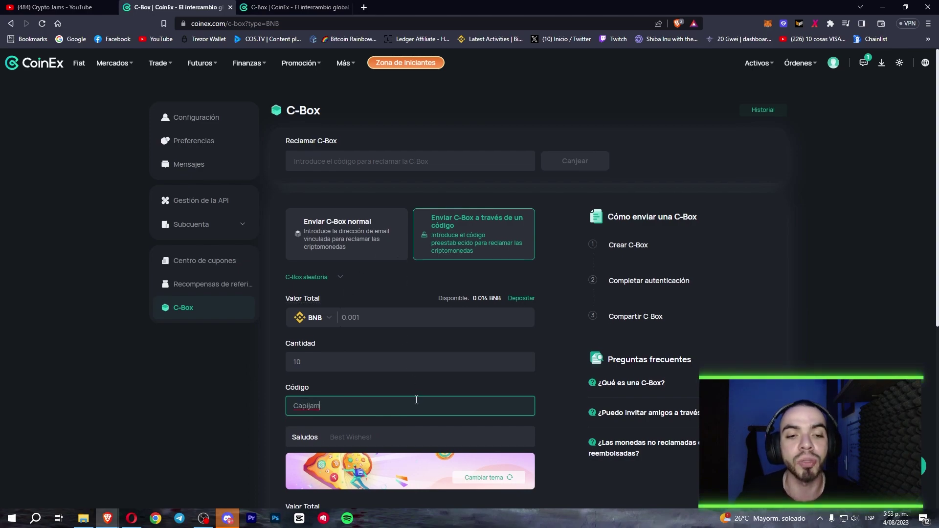
scroll(386, 396, "down", 3)
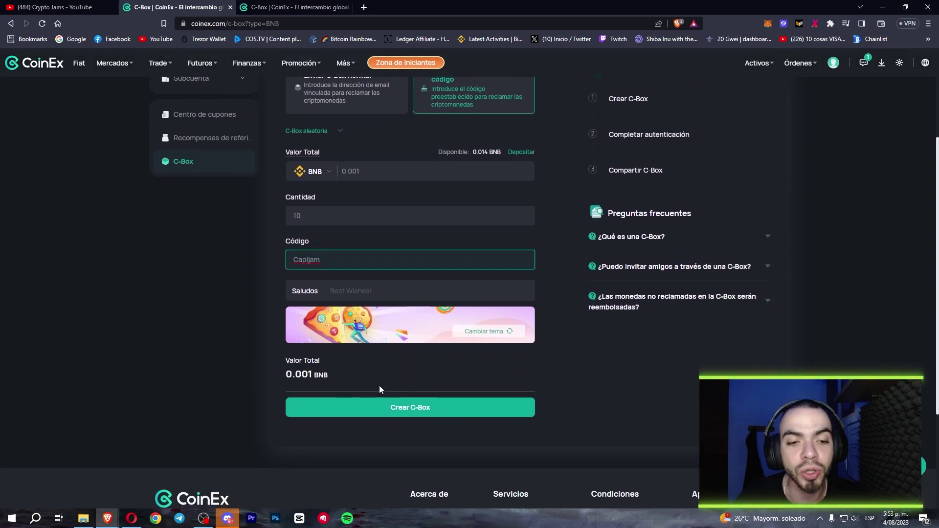
Confirm the C-Box using the emailed verification code and the authenticator code
left_click(415, 413)
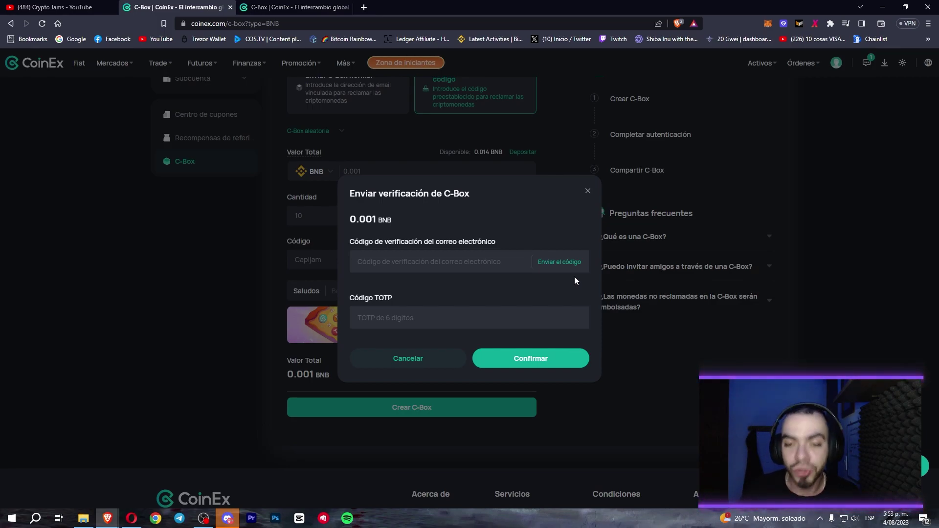
left_click(562, 263)
left_click(393, 318)
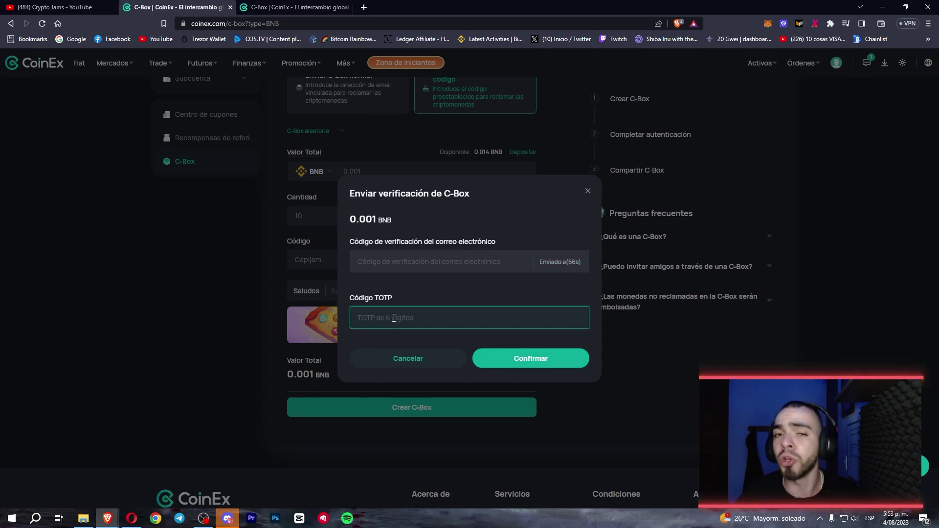
left_click(404, 267)
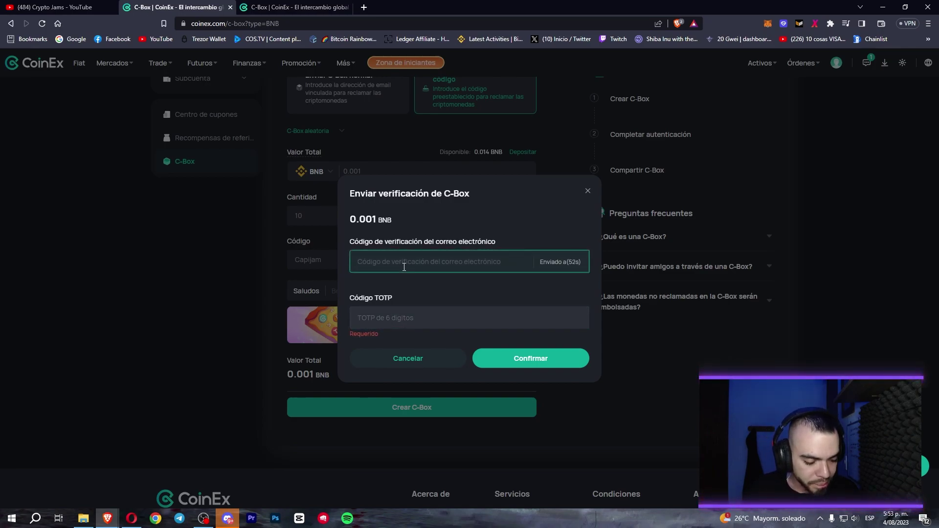
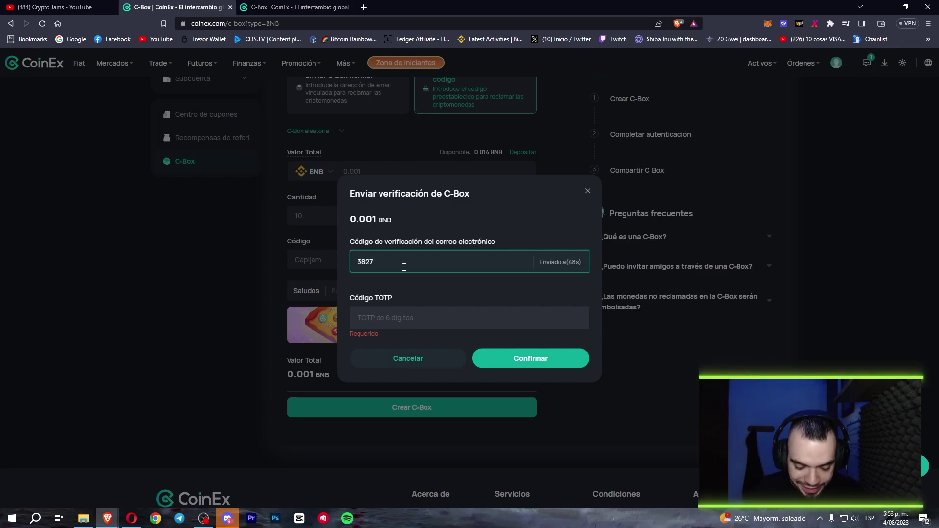
left_click(382, 318)
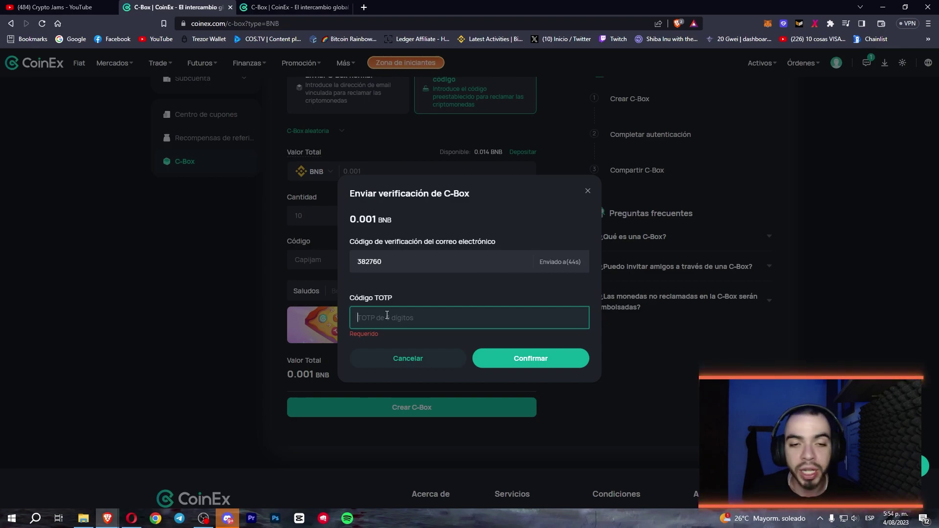
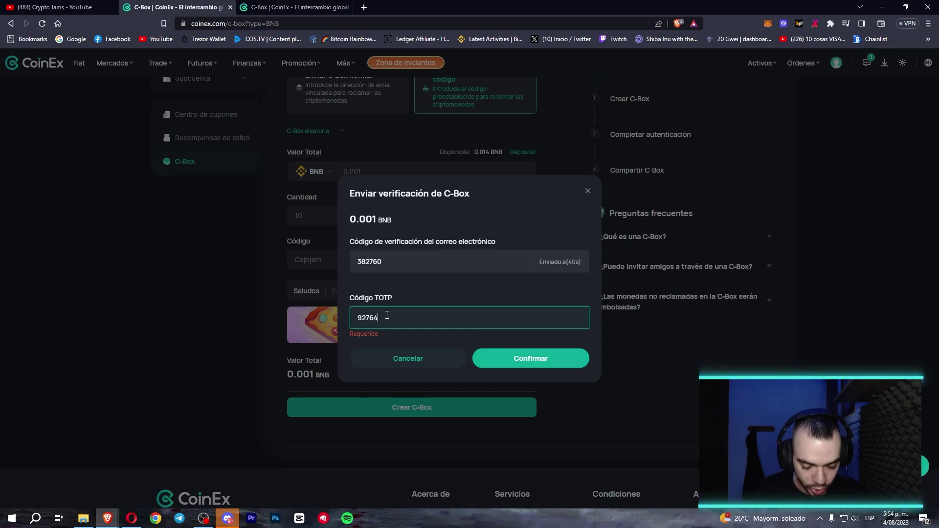
left_click(519, 365)
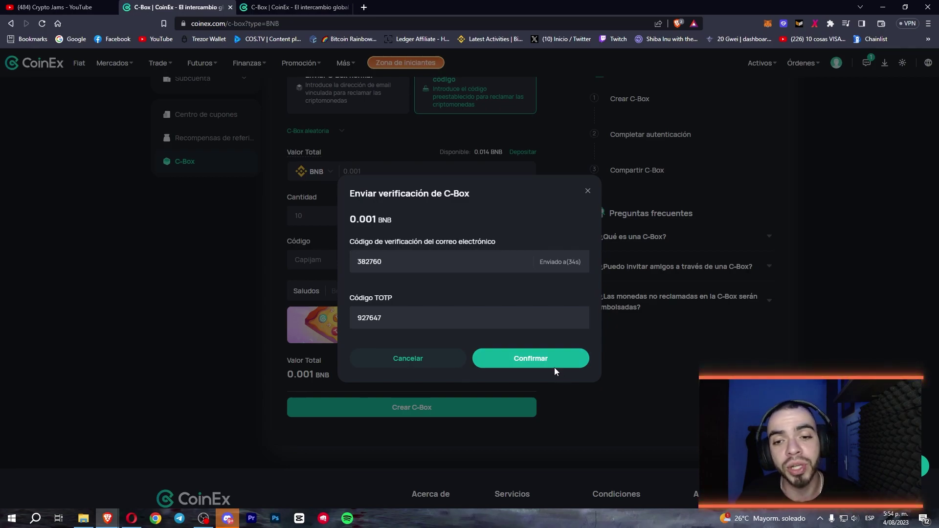
left_click(547, 361)
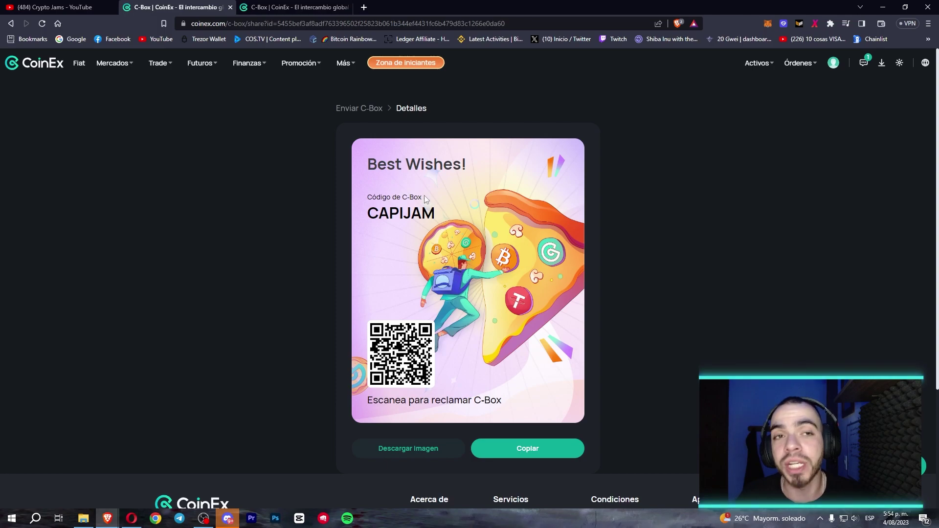
left_click(301, 7)
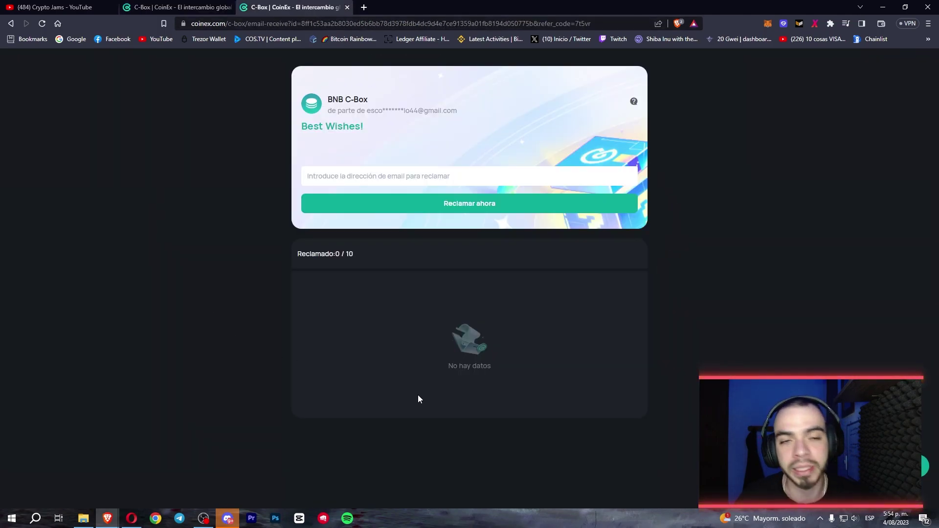
left_click(200, 7)
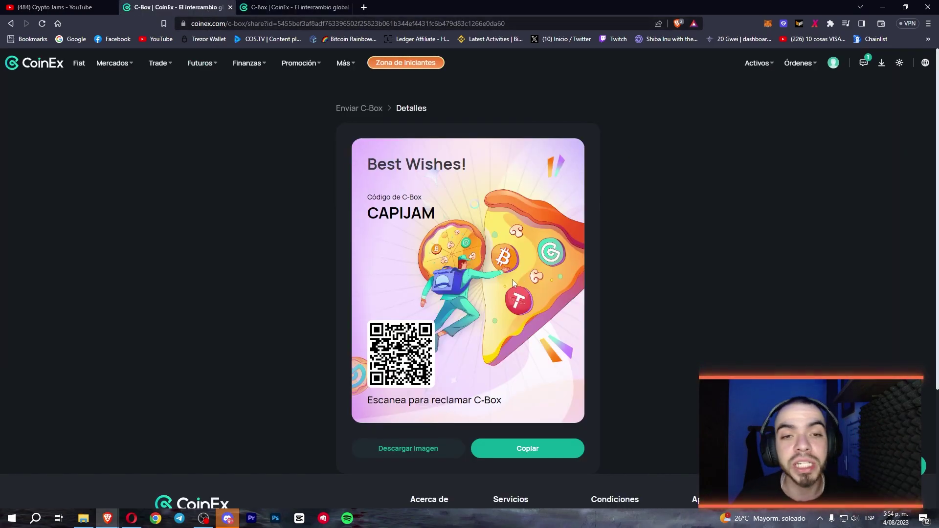
left_click_drag(368, 213, 434, 215)
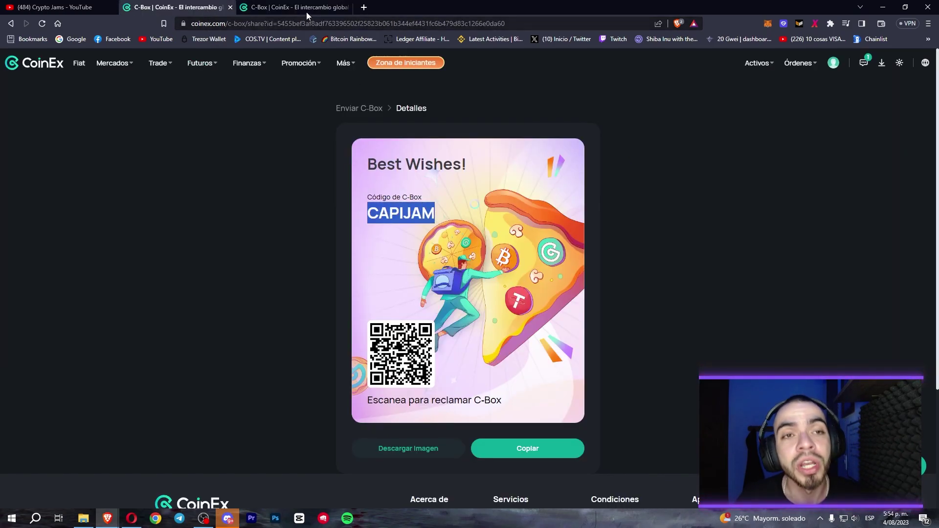
left_click(301, 8)
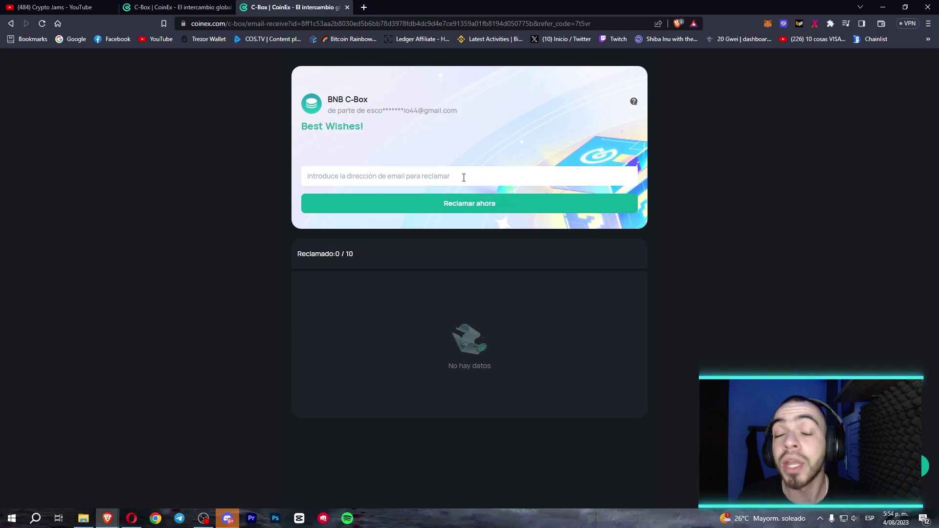
left_click(445, 174)
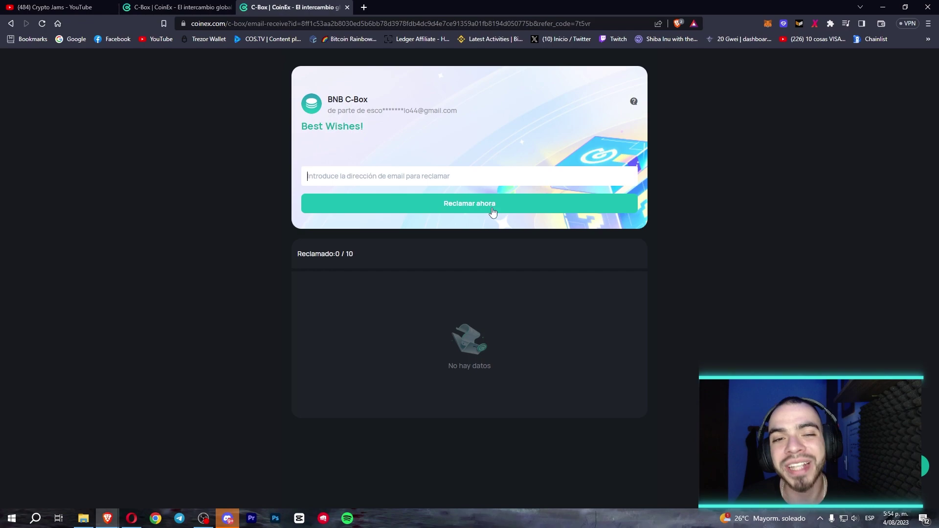
left_click_drag(334, 254, 354, 254)
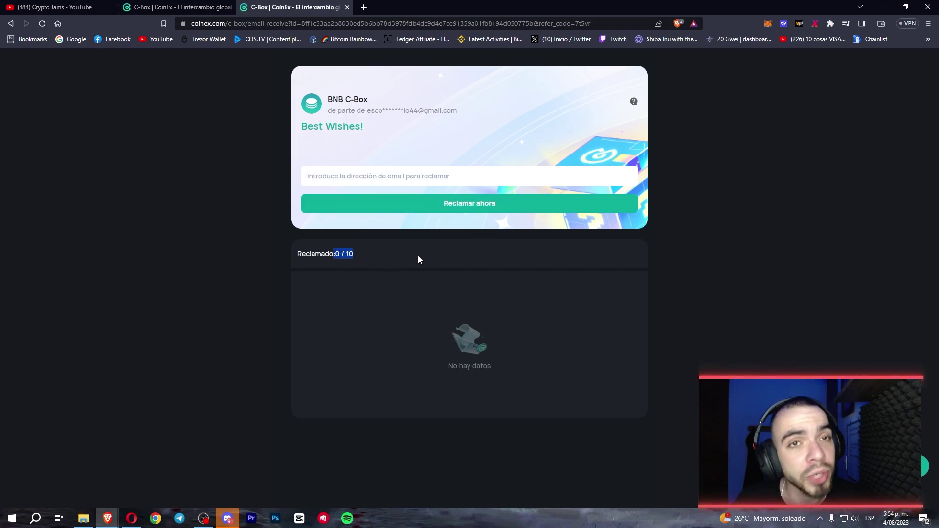
left_click(186, 8)
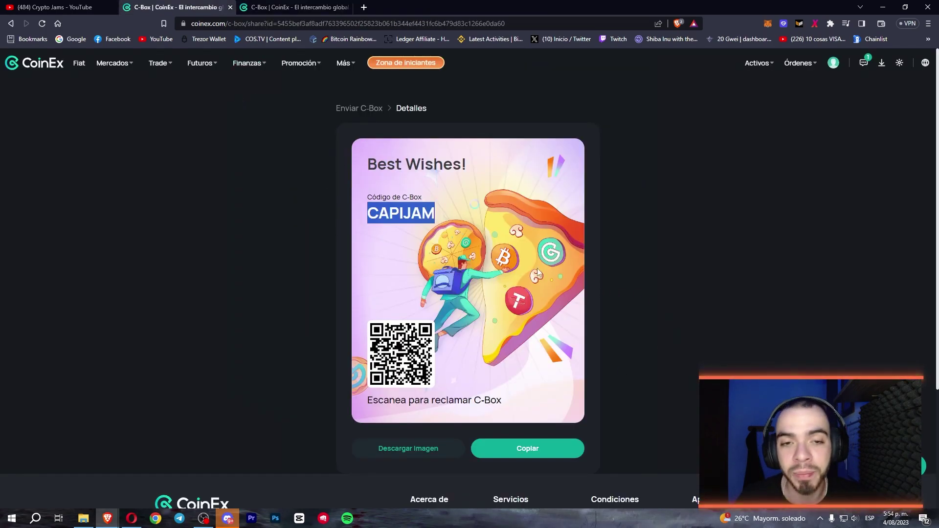
left_click(531, 455)
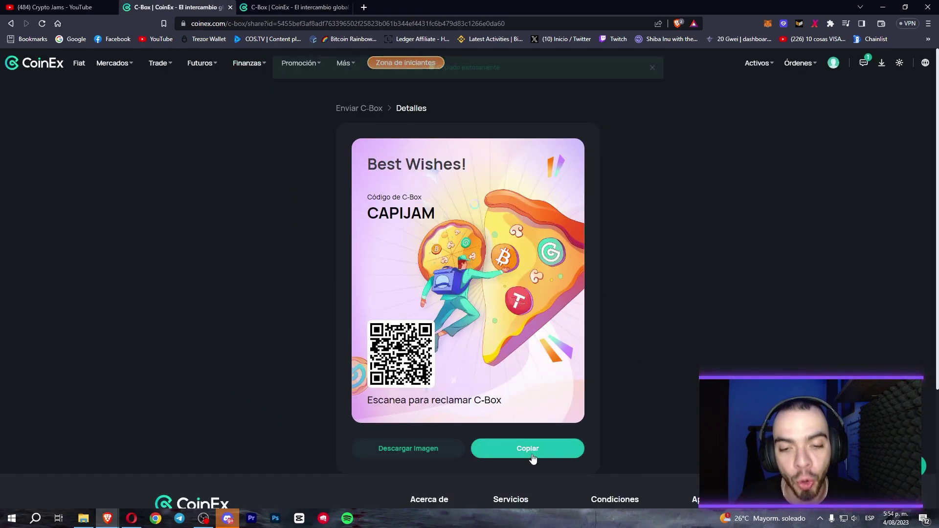
left_click(371, 109)
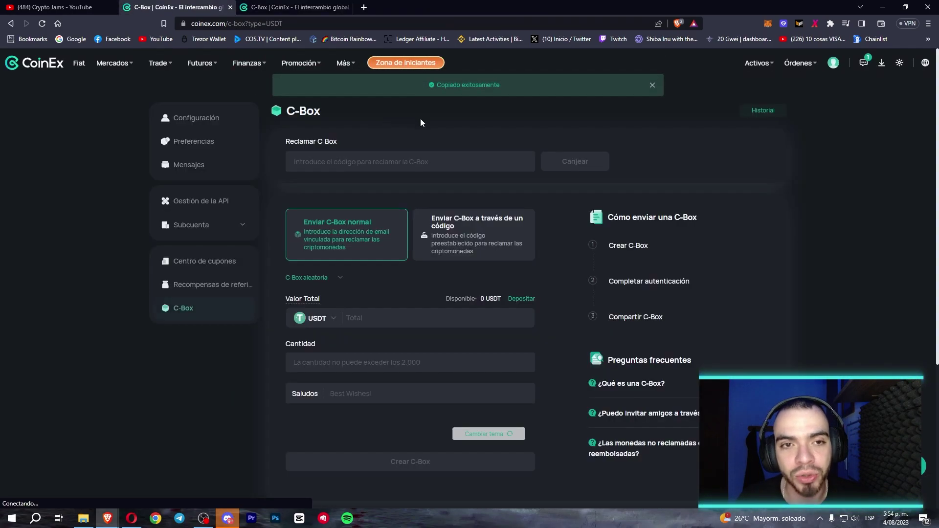
left_click(341, 154)
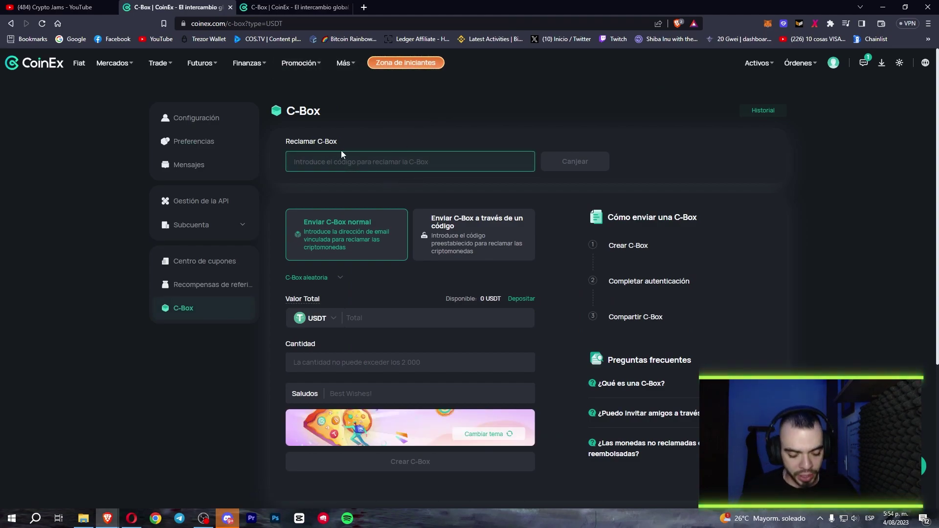
type("esco*******")
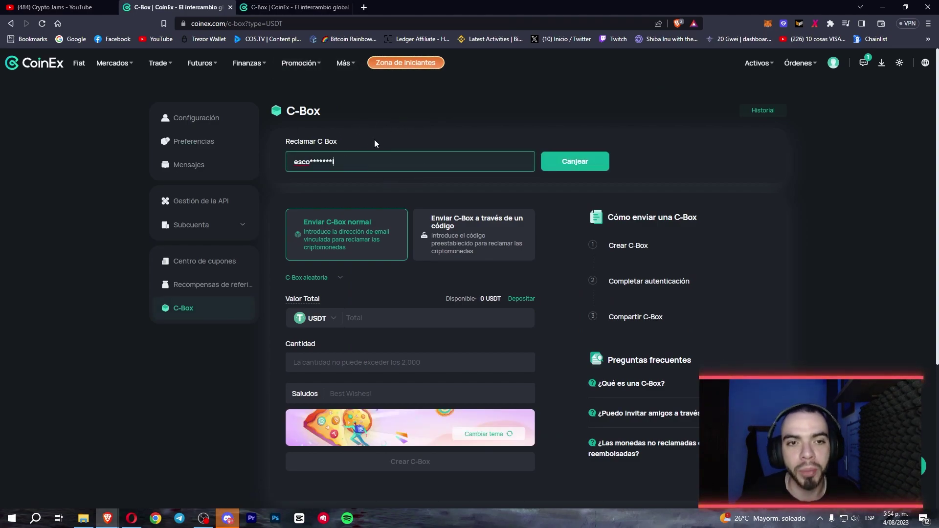
key("ctrl+a")
key("BackSpace")
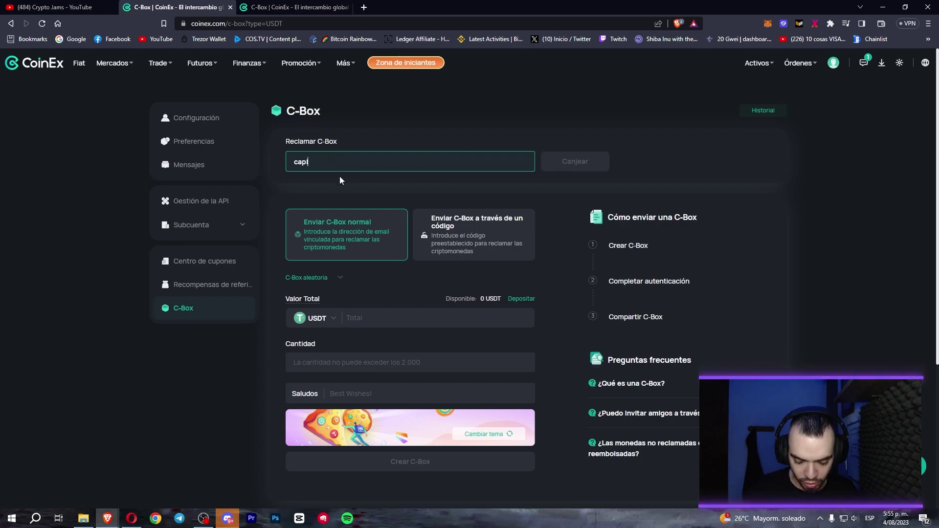
left_click(575, 162)
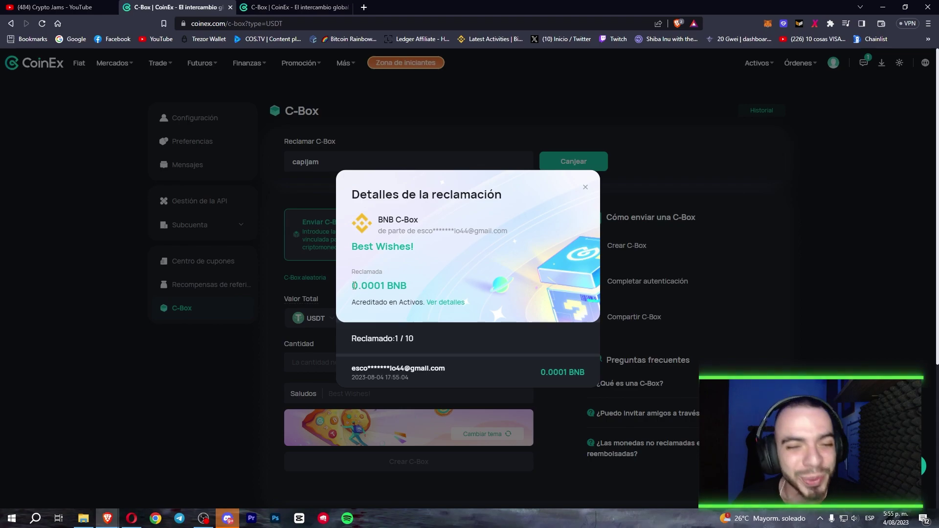
left_click_drag(371, 294, 412, 289)
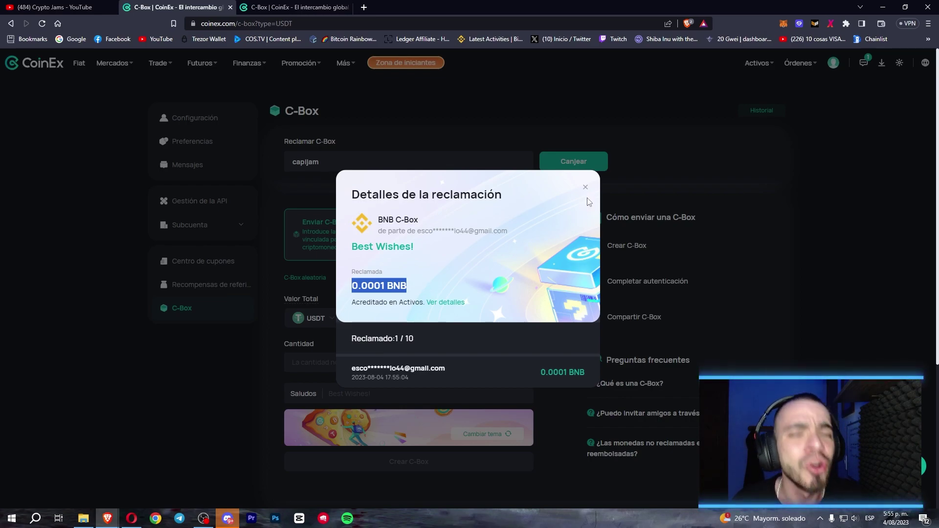
left_click(585, 187)
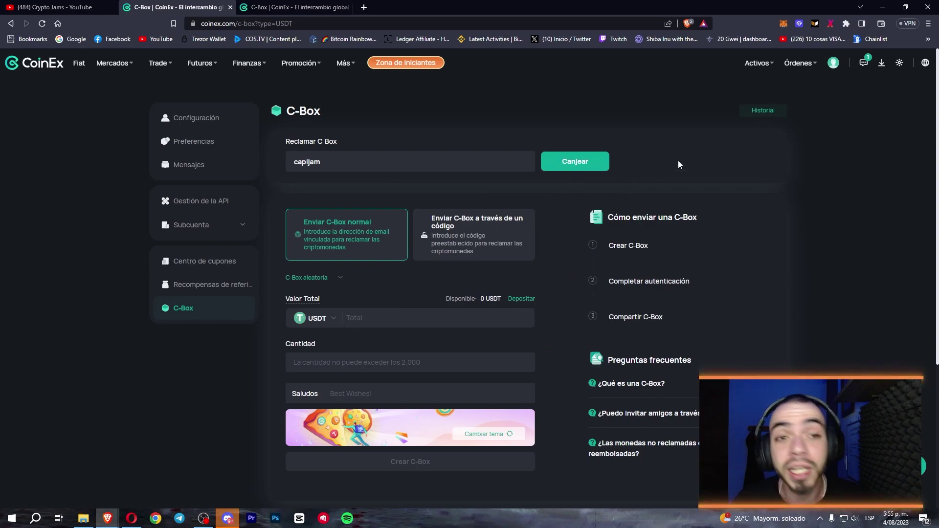
Open Cuenta Spot under Activos and check the 0.0131 BNB balance
mouse_move(765, 71)
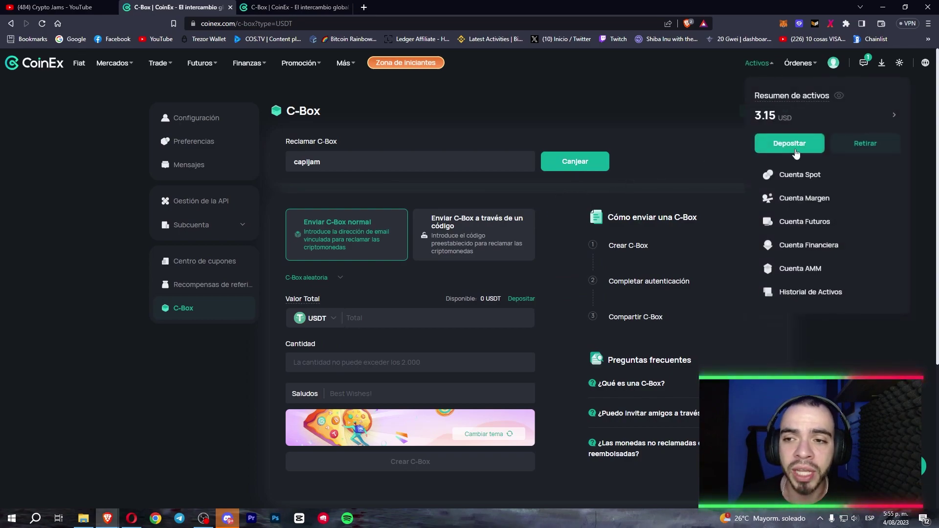
left_click(802, 186)
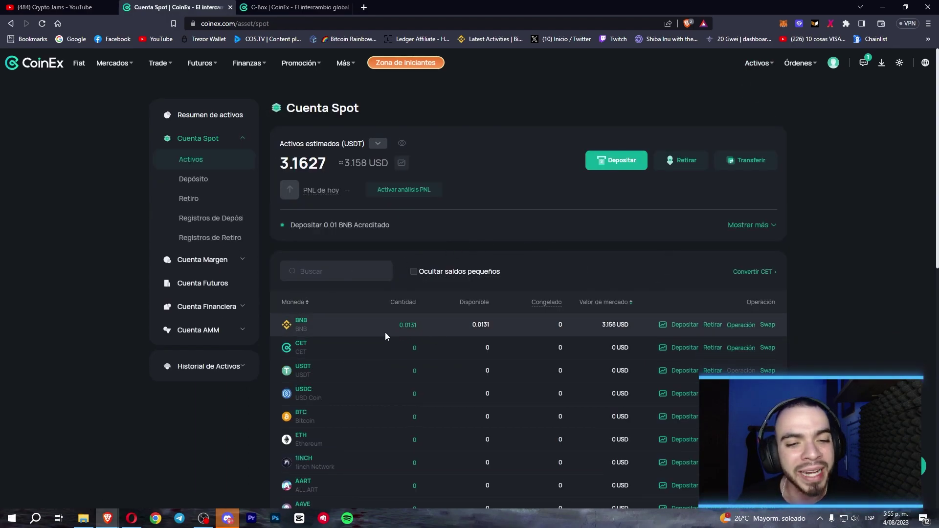
scroll(490, 337, "down", 1)
scroll(490, 338, "down", 7)
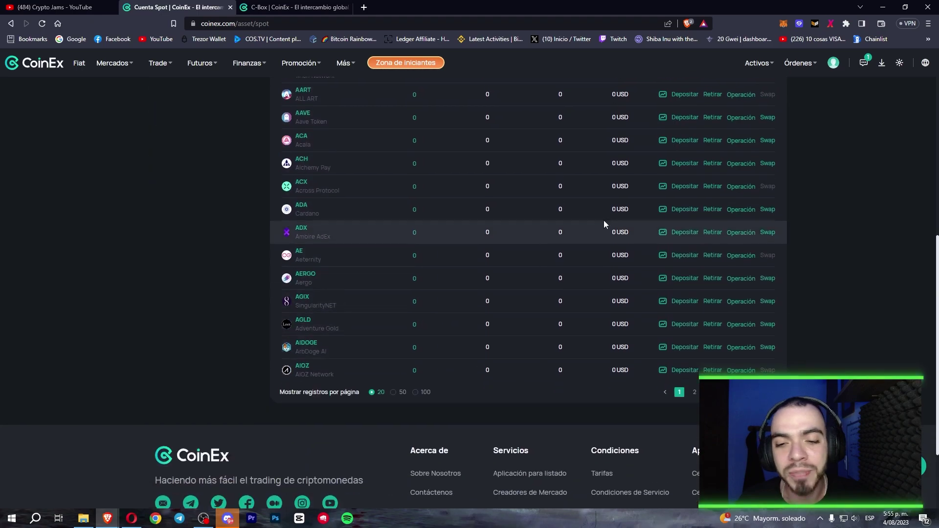
scroll(478, 377, "up", 2)
scroll(441, 321, "up", 5)
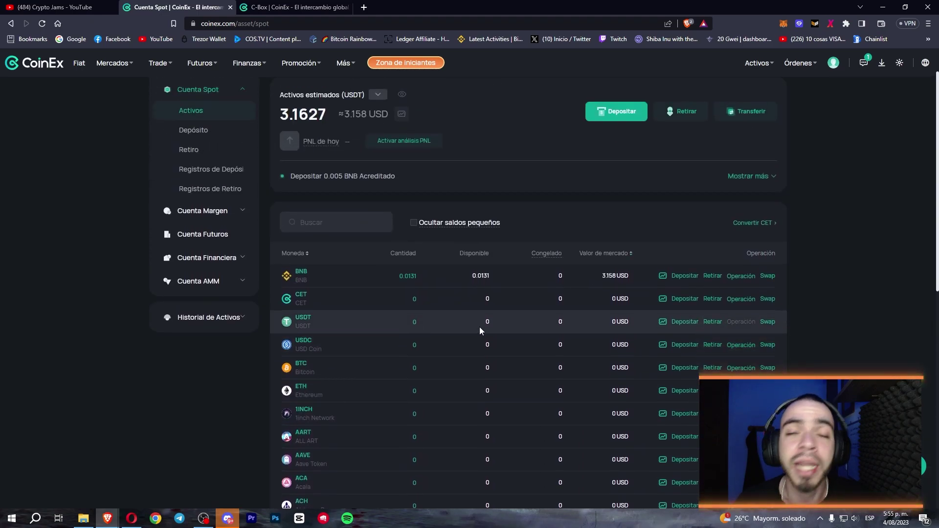